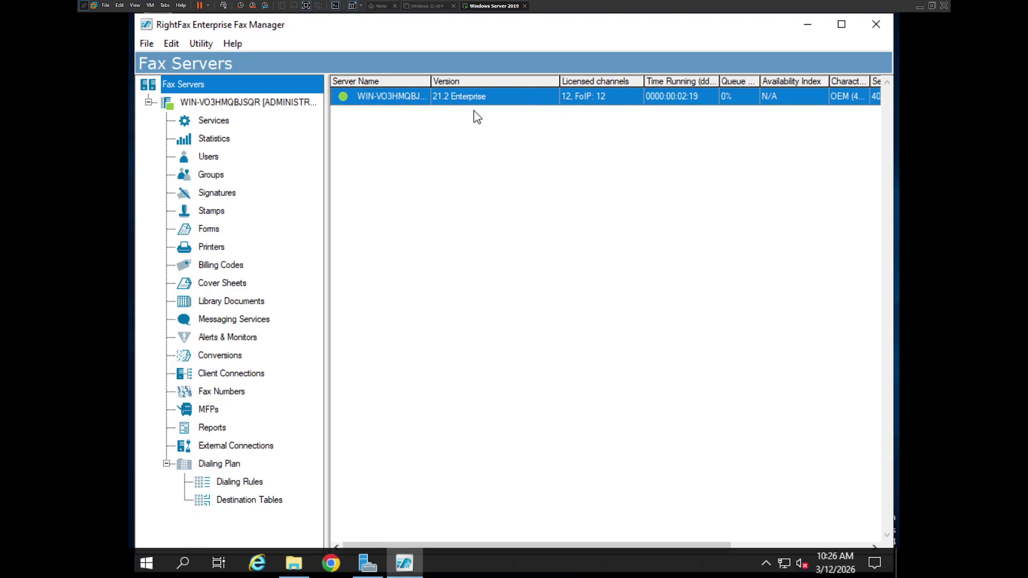
# Step: From the Services list, stop every RightFax service with Stop All Services, leaving only Licensing running
pyautogui.click(221, 142)
pyautogui.click(218, 124)
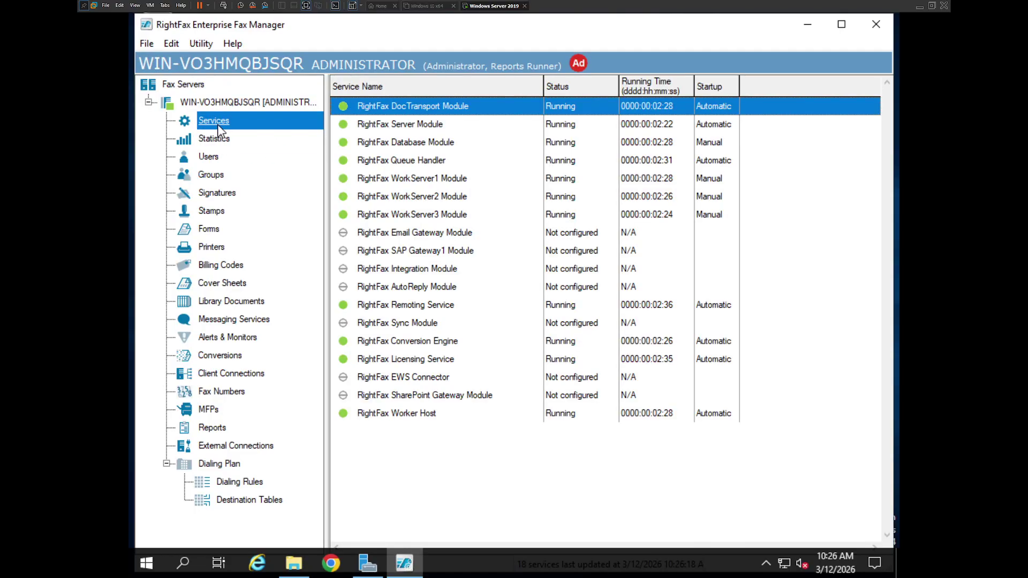
pyautogui.rightClick(441, 143)
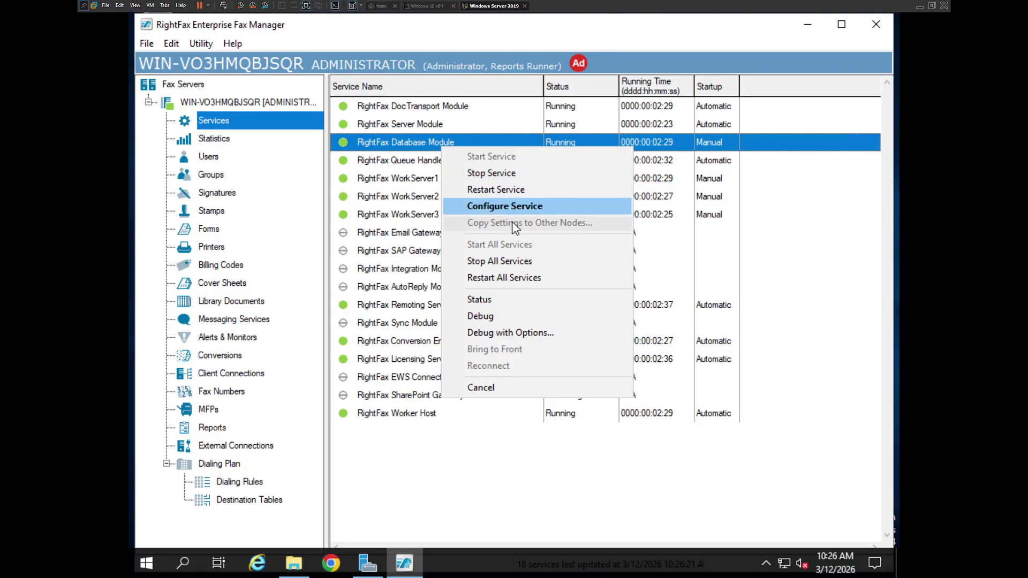
pyautogui.click(522, 260)
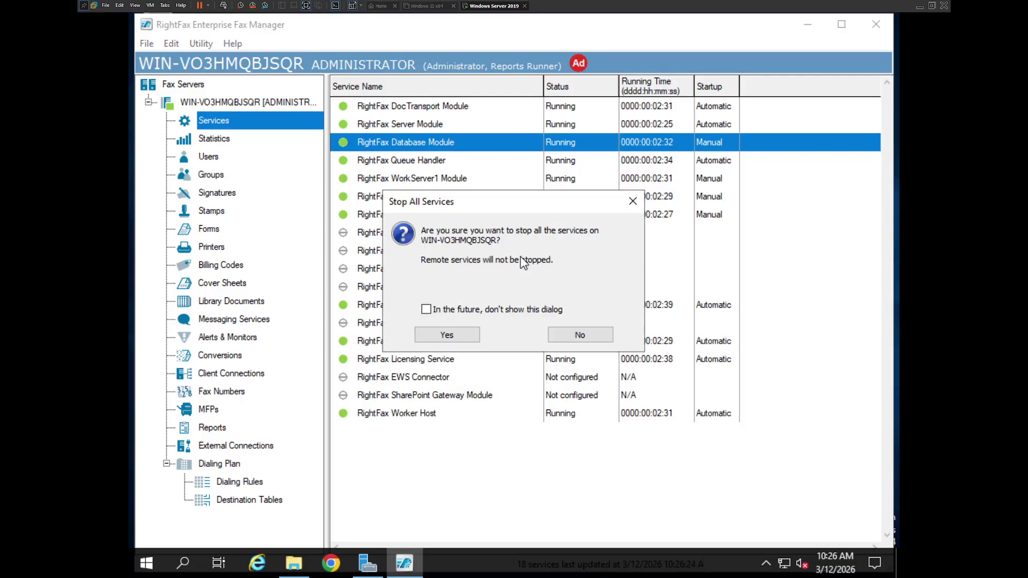
pyautogui.click(450, 335)
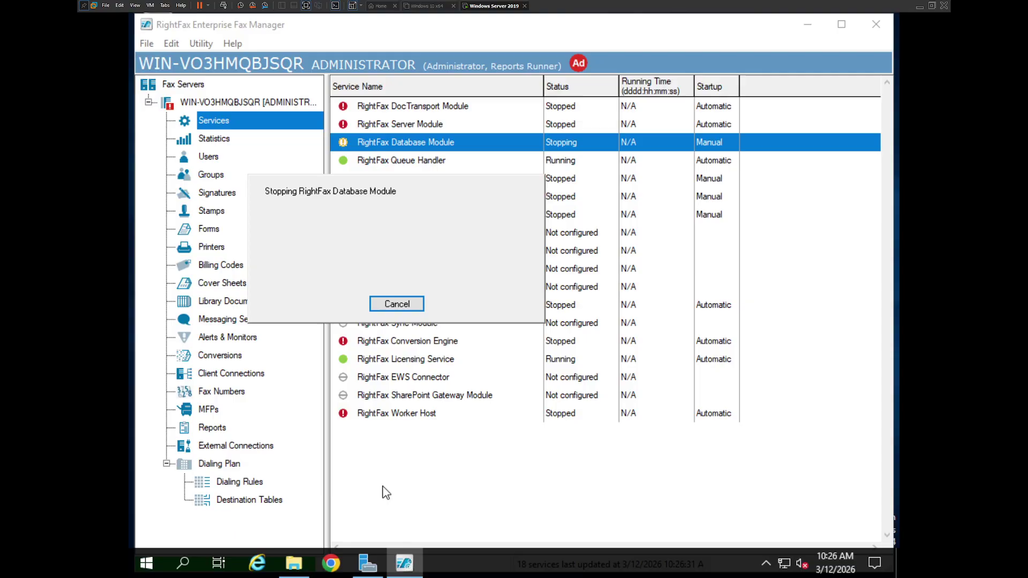
pyautogui.click(633, 336)
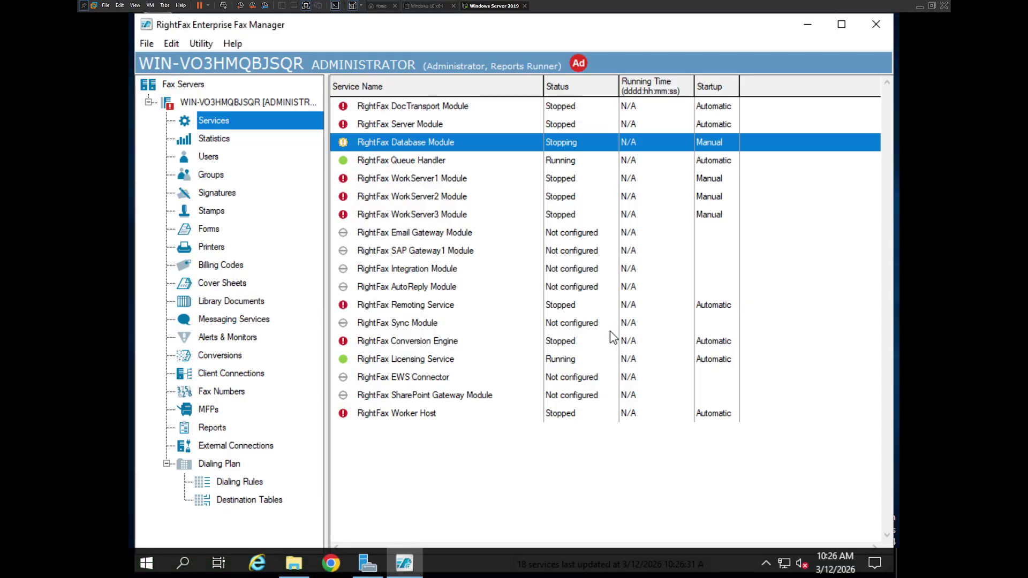
pyautogui.click(410, 360)
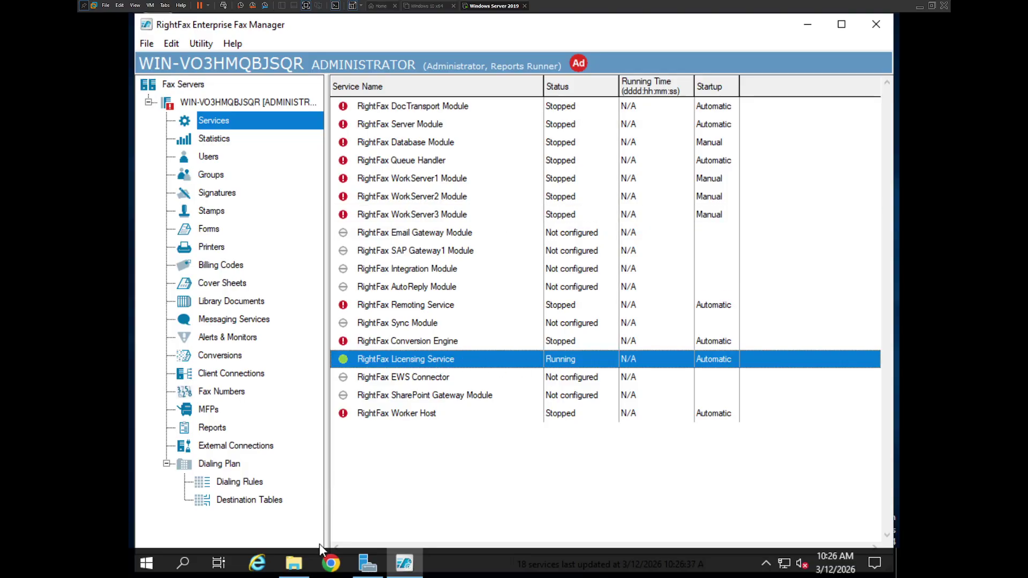
pyautogui.click(293, 562)
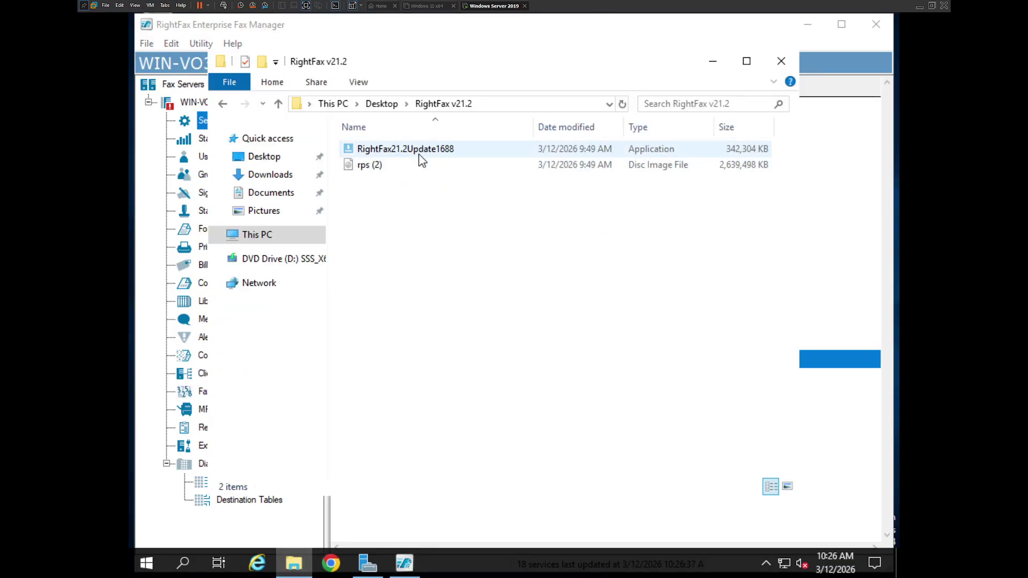
# Step: Run the RightFax21.2Update1688 installer as administrator
pyautogui.click(419, 154)
pyautogui.rightClick(420, 151)
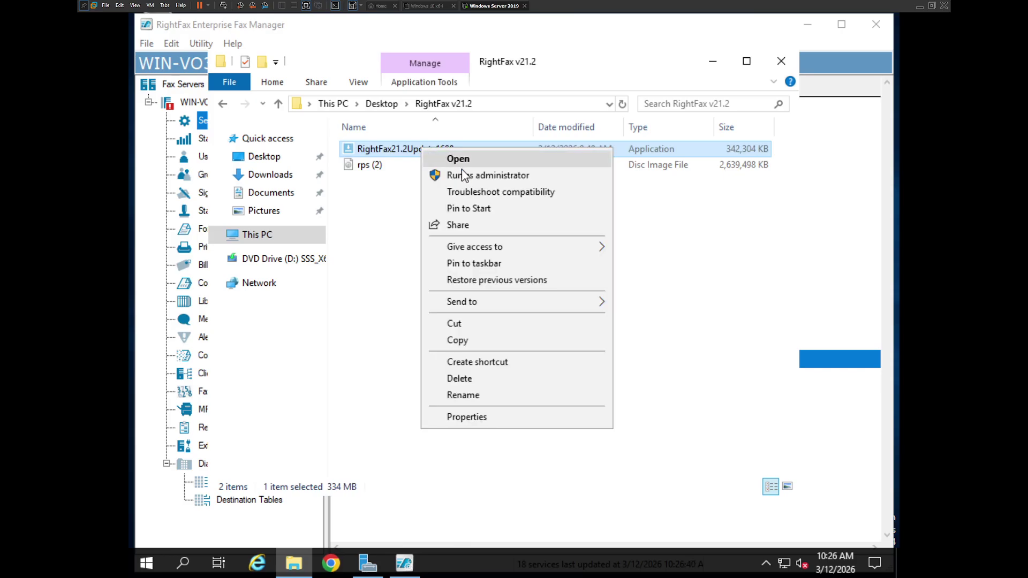
pyautogui.click(504, 175)
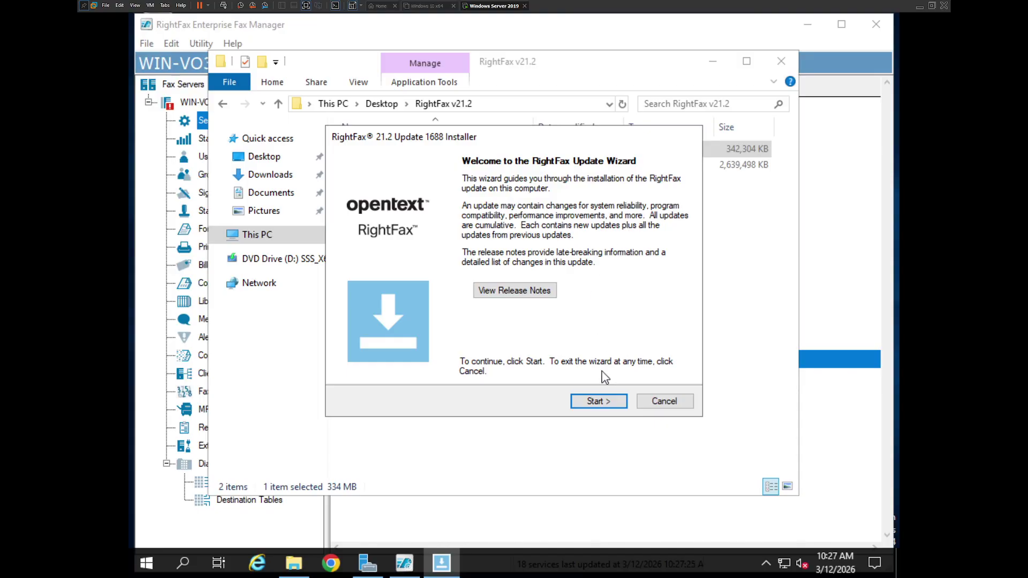
# Step: Start the update wizard and confirm the RightFax installation is backed up
pyautogui.click(607, 402)
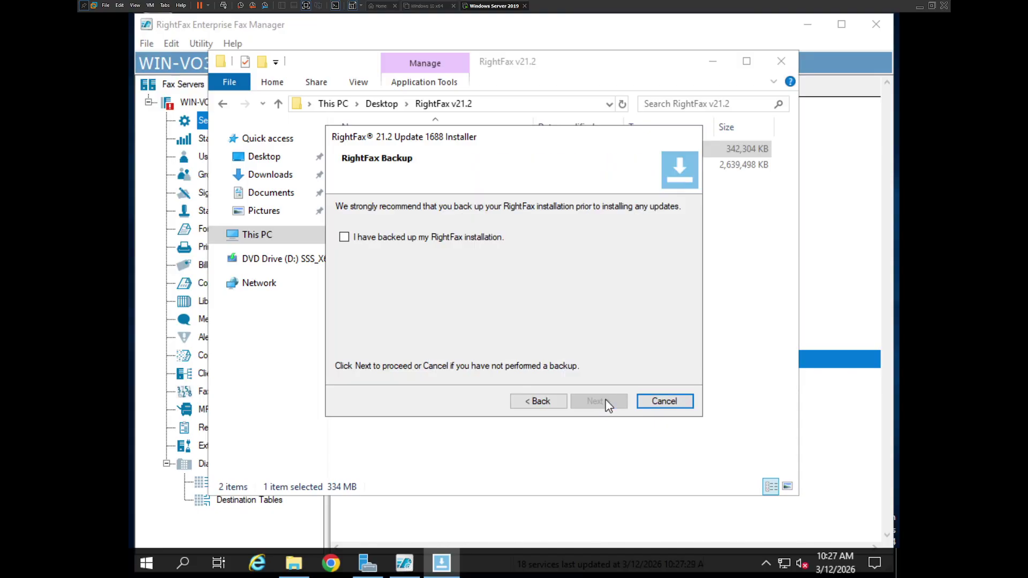
pyautogui.click(357, 240)
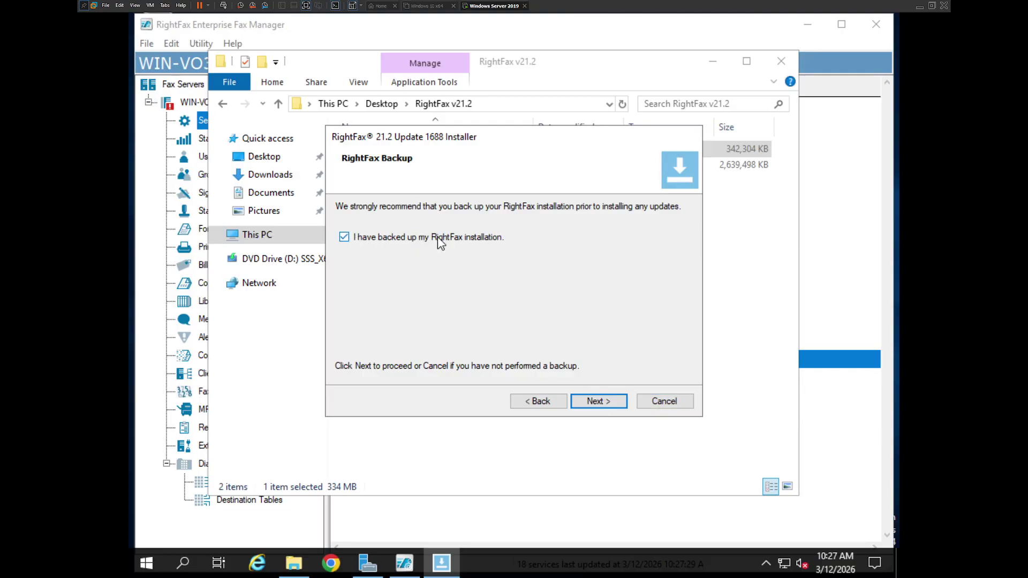
pyautogui.click(580, 399)
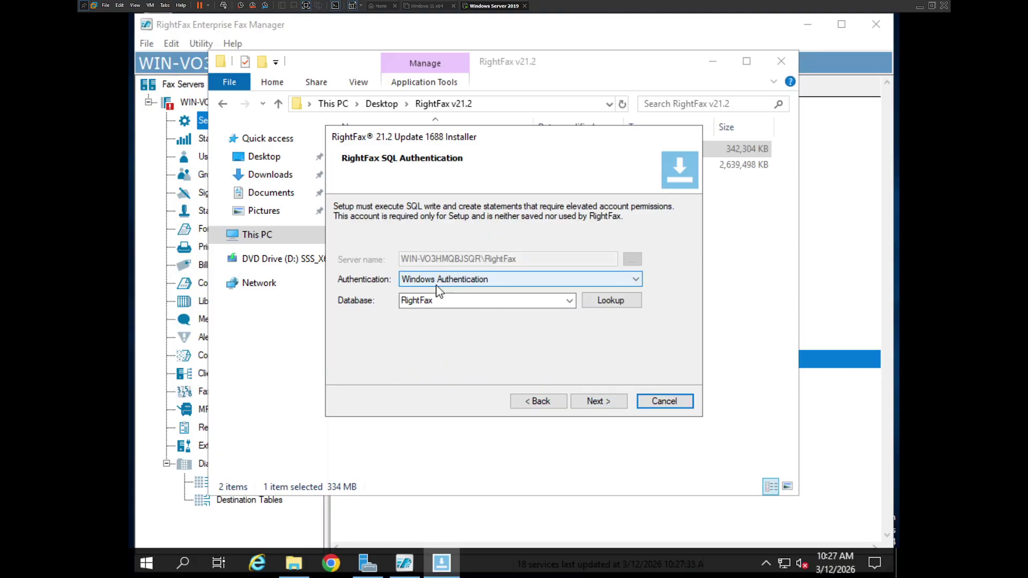
# Step: Keep Windows Authentication with RightFax as the database and continue
pyautogui.click(604, 301)
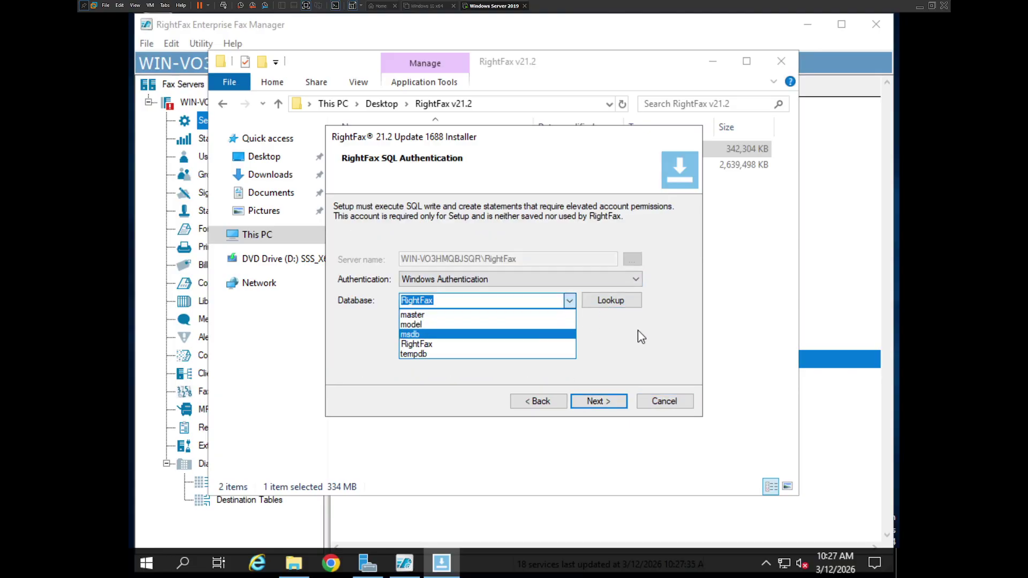
pyautogui.click(619, 304)
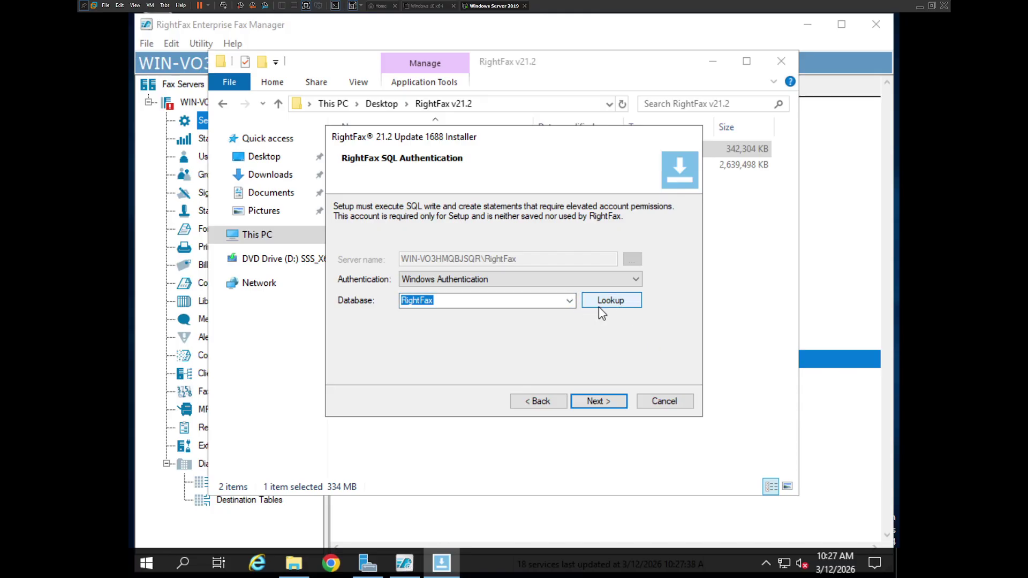
pyautogui.click(620, 305)
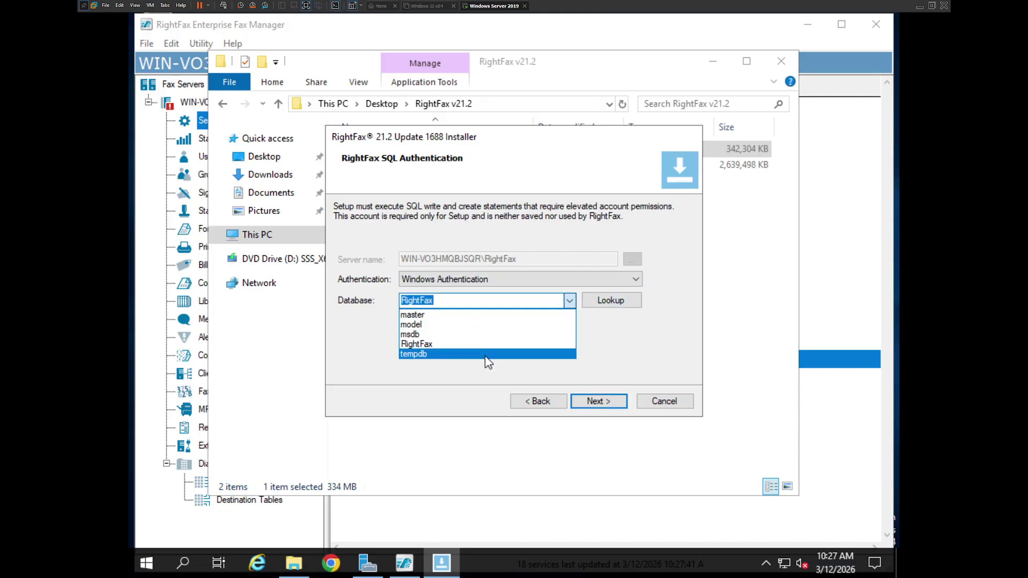
pyautogui.click(637, 343)
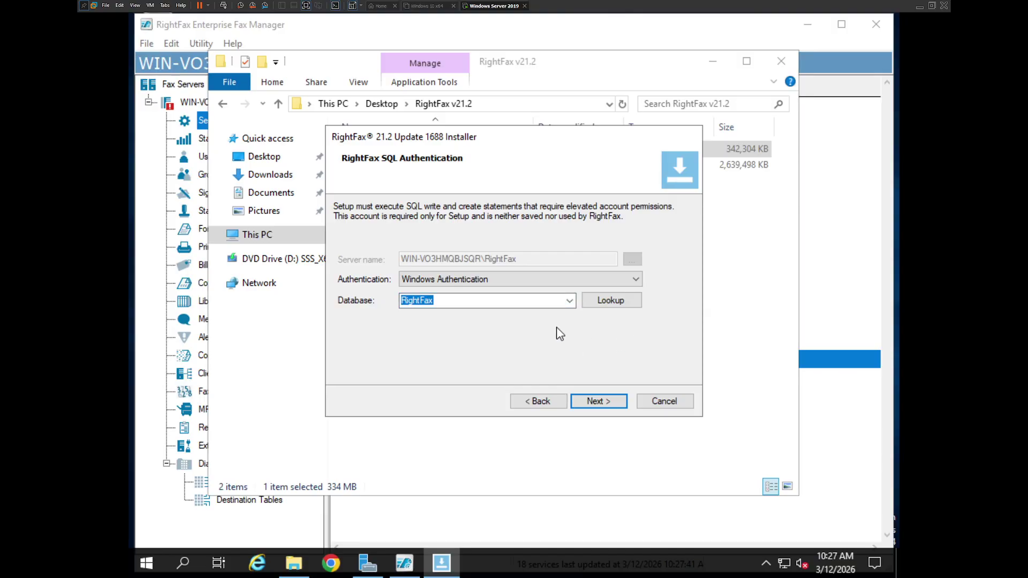
pyautogui.click(615, 402)
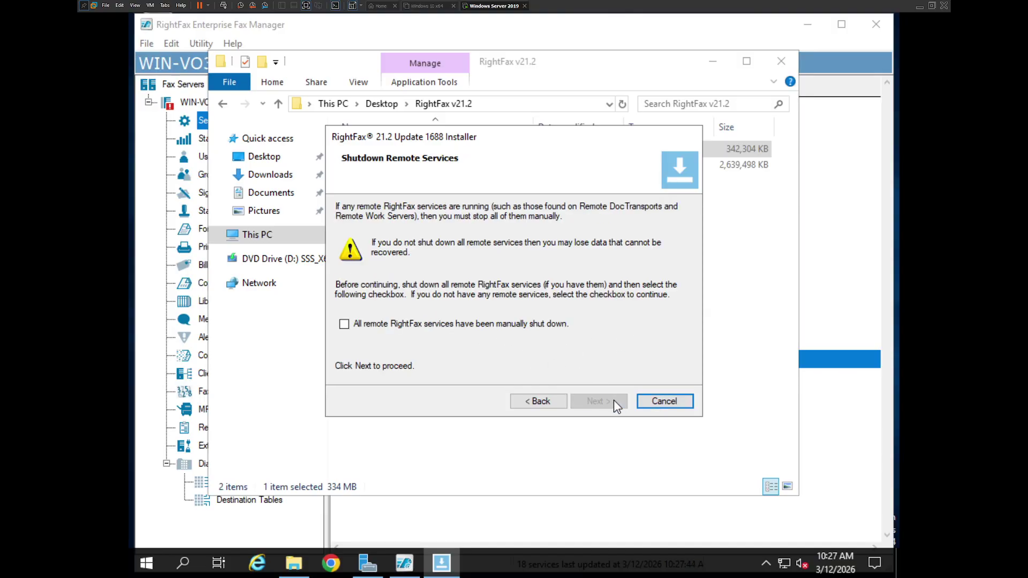
# Step: Confirm remote RightFax services are shut down and close Enterprise Fax Manager
pyautogui.click(344, 325)
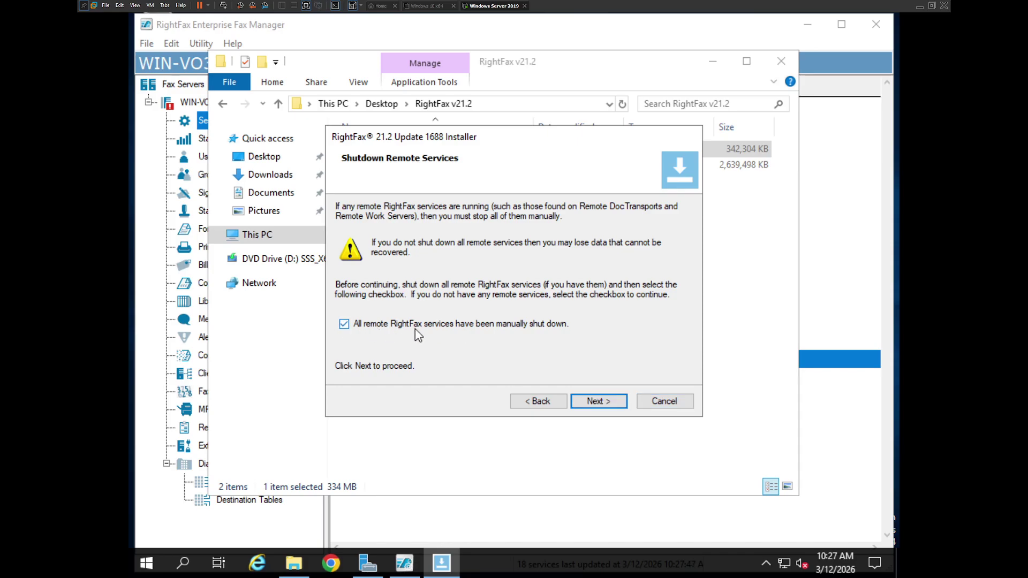
pyautogui.click(606, 404)
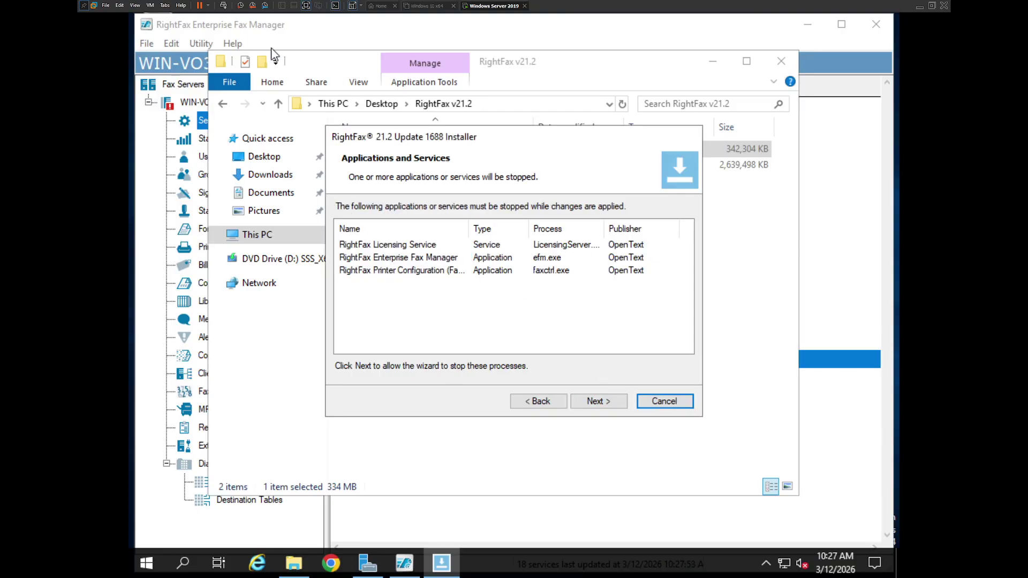
pyautogui.click(884, 26)
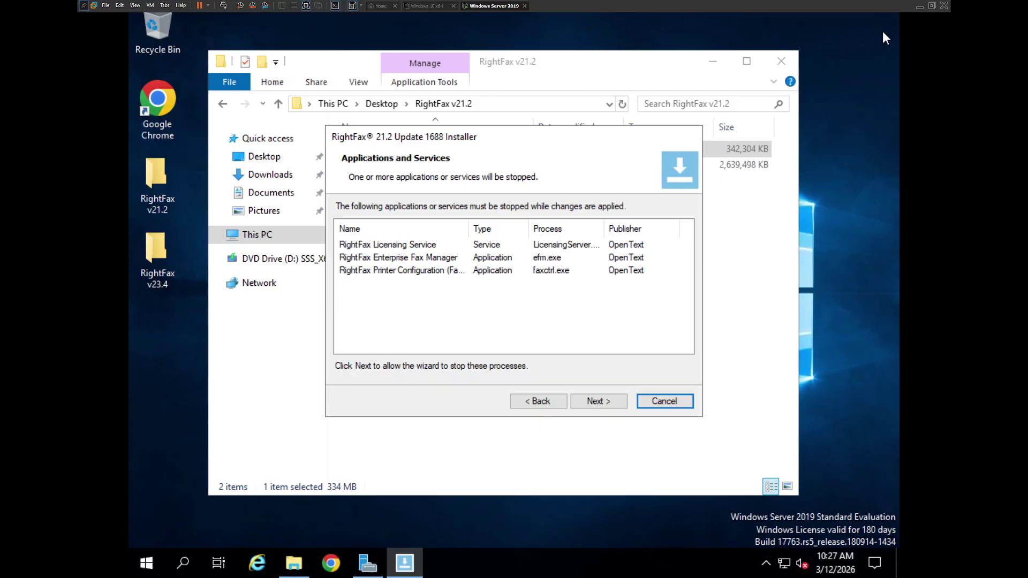
# Step: Stop the three listed processes and apply Update 1688 until Changes Complete appears
pyautogui.click(595, 401)
pyautogui.click(599, 403)
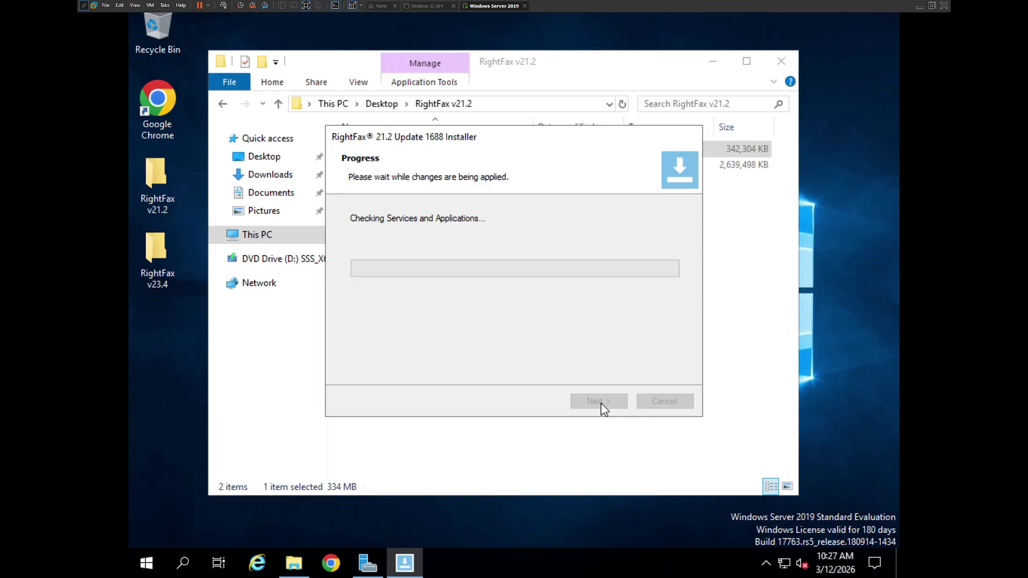
pyautogui.click(712, 62)
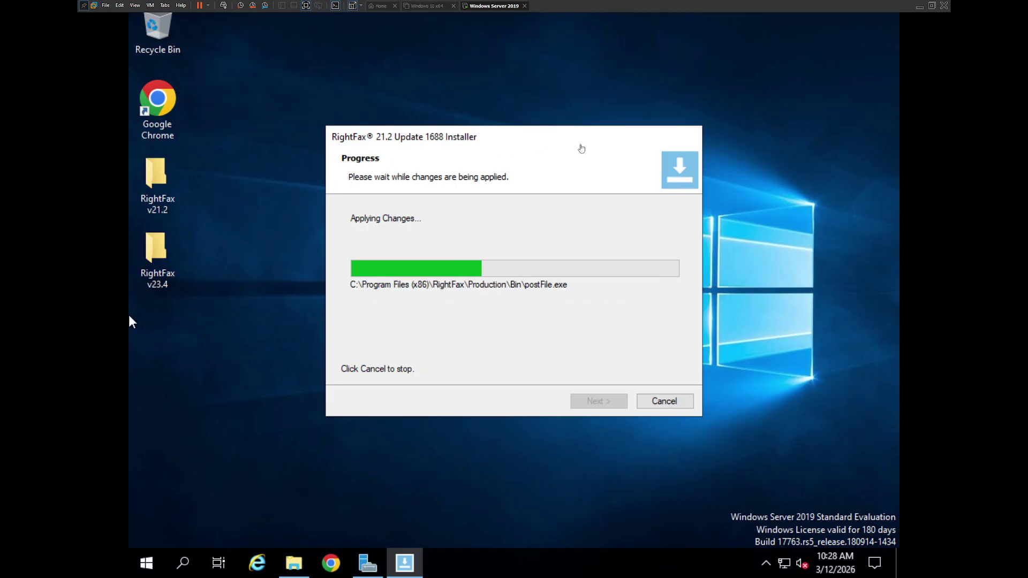
pyautogui.click(585, 151)
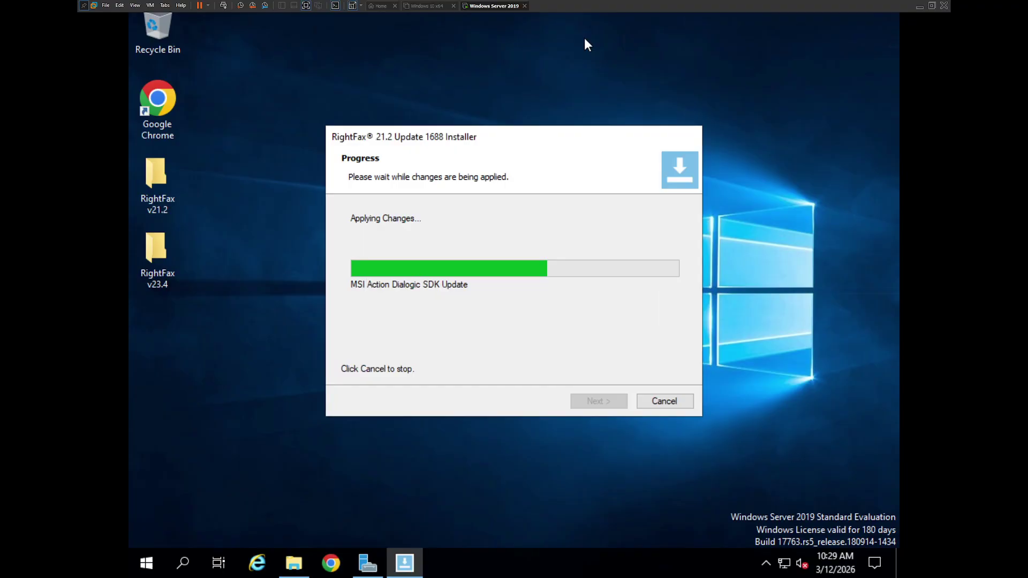
pyautogui.click(585, 39)
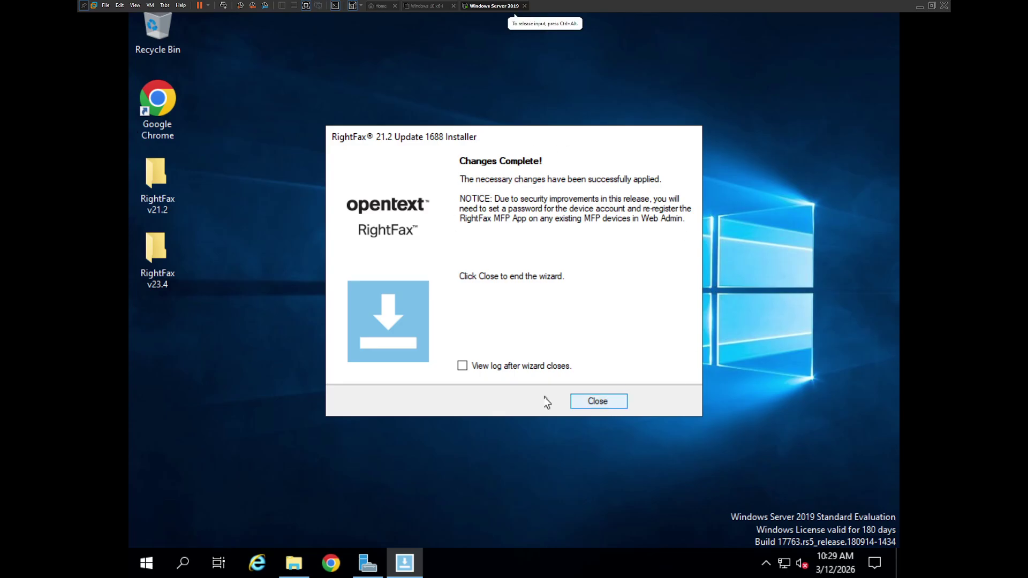
# Step: Close the finished update wizard and restart the server
pyautogui.click(595, 402)
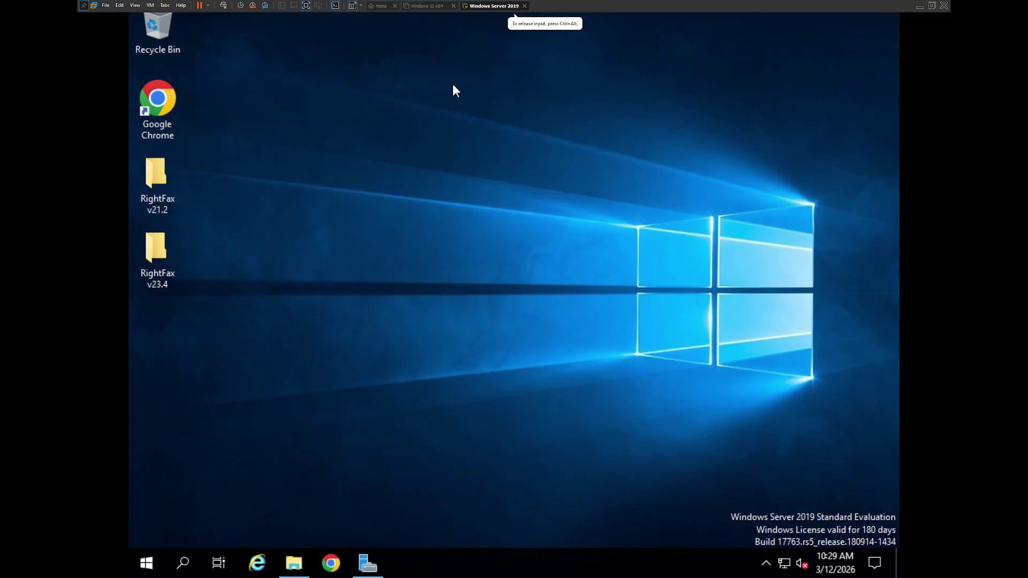
pyautogui.click(150, 560)
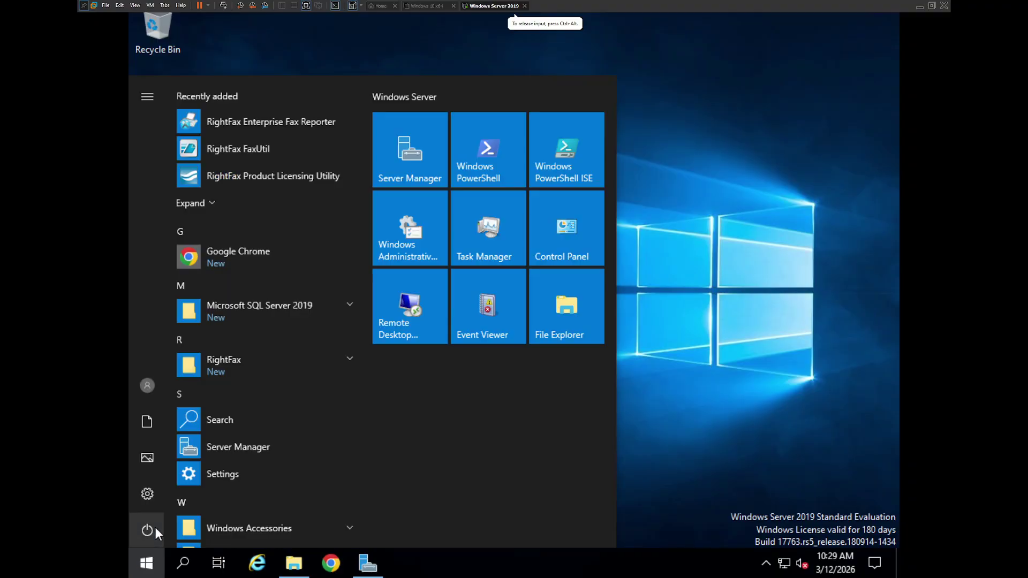
pyautogui.click(154, 529)
pyautogui.click(162, 494)
pyautogui.click(342, 484)
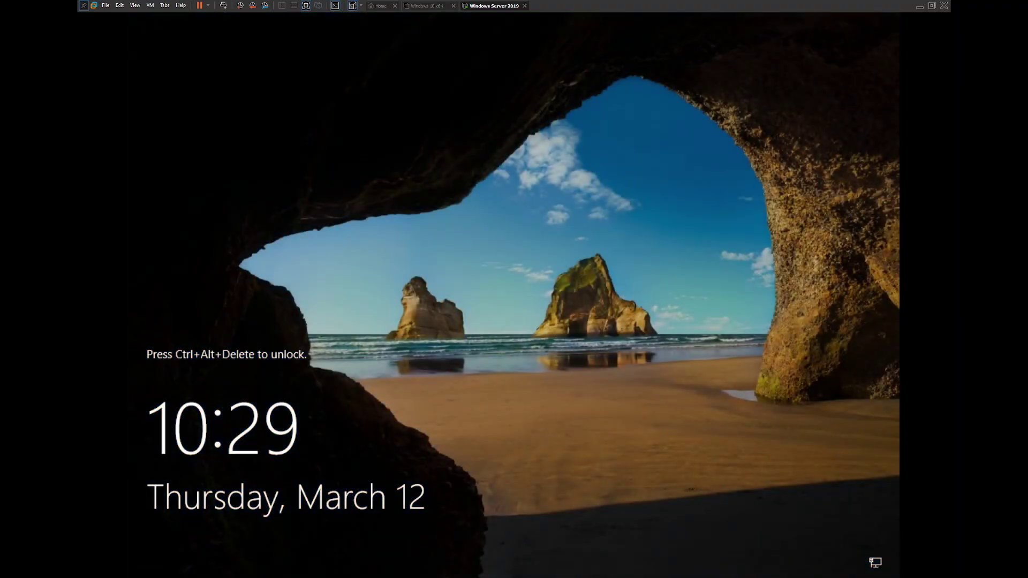
# Step: Sign back in to the Administrator account with its password
pyautogui.click(571, 299)
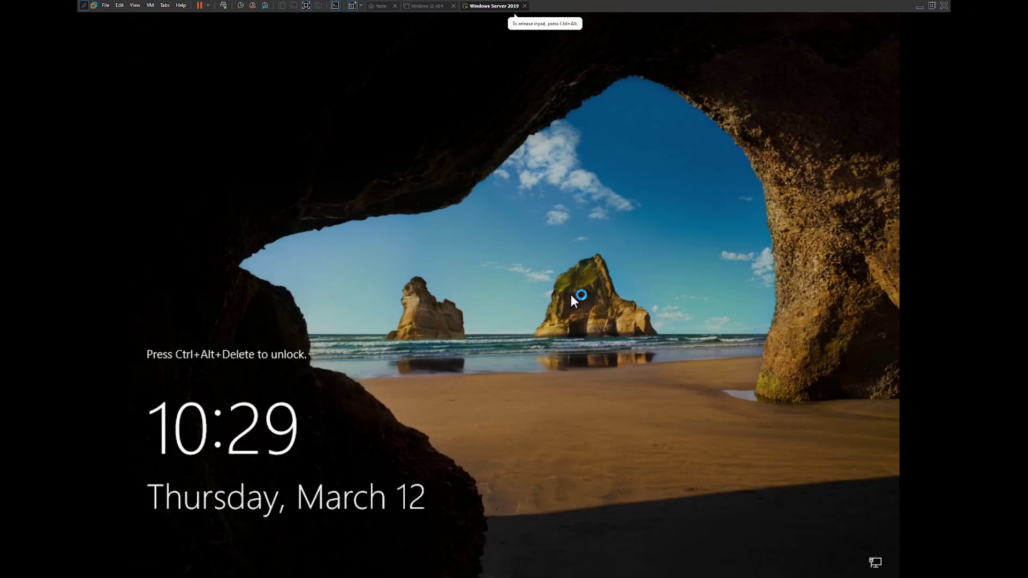
pyautogui.click(223, 5)
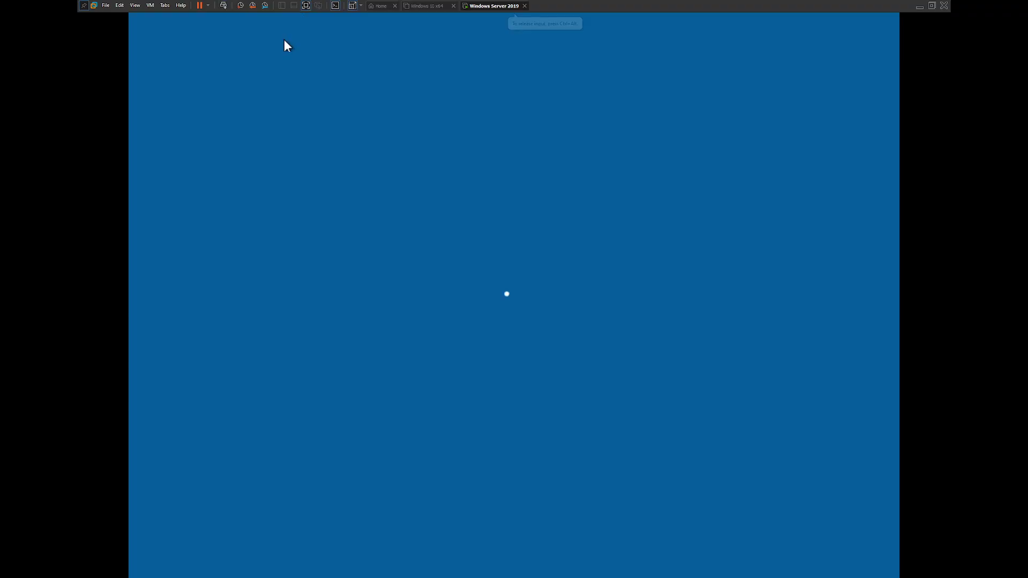
pyautogui.write('Pa$$w0rd')
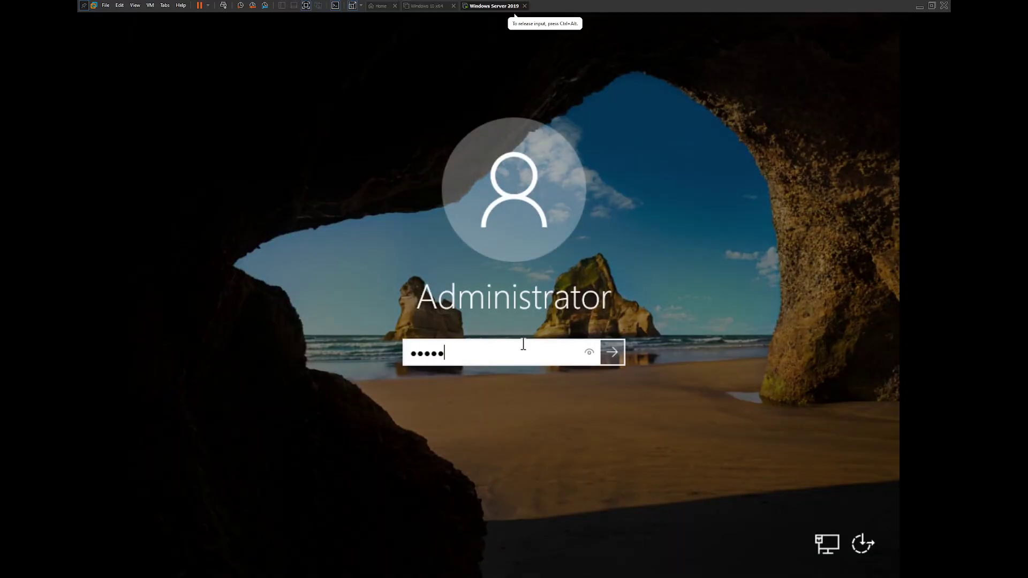
pyautogui.press('Return')
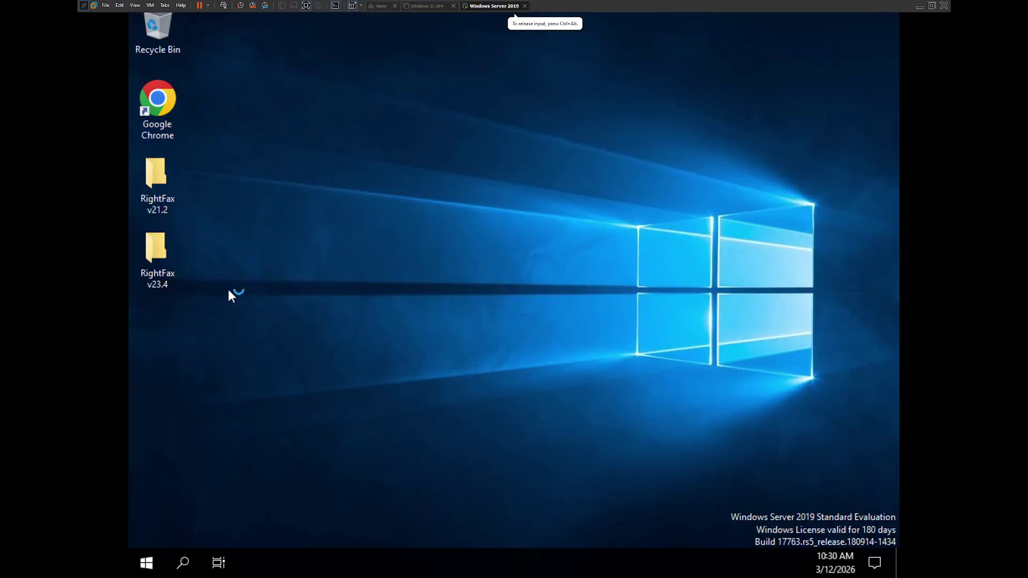
# Step: Launch Enterprise Fax Manager and log in to the fax server as ADMINISTRATOR, retrying after an invalid password
pyautogui.click(150, 563)
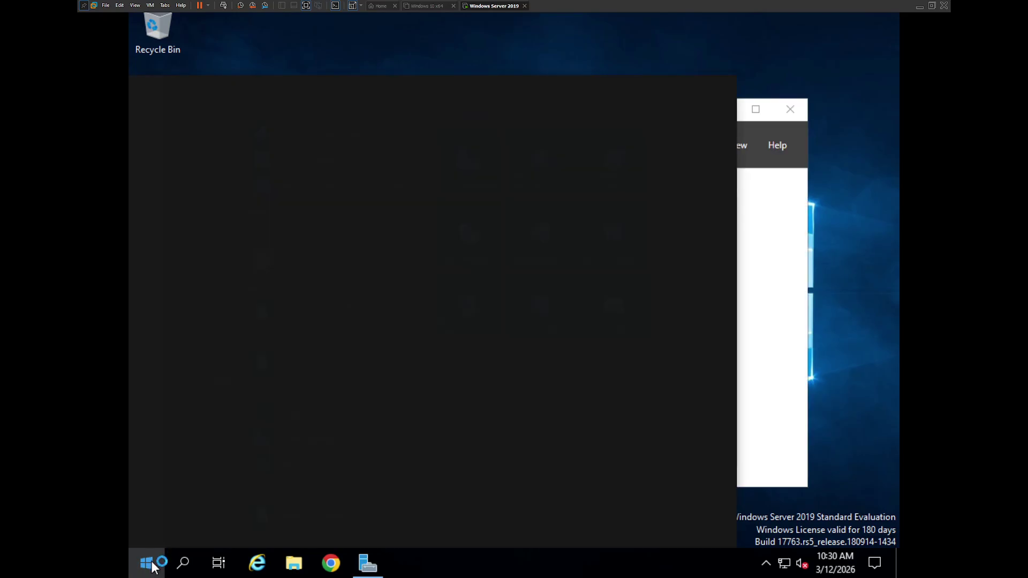
pyautogui.write('enter')
pyautogui.click(296, 151)
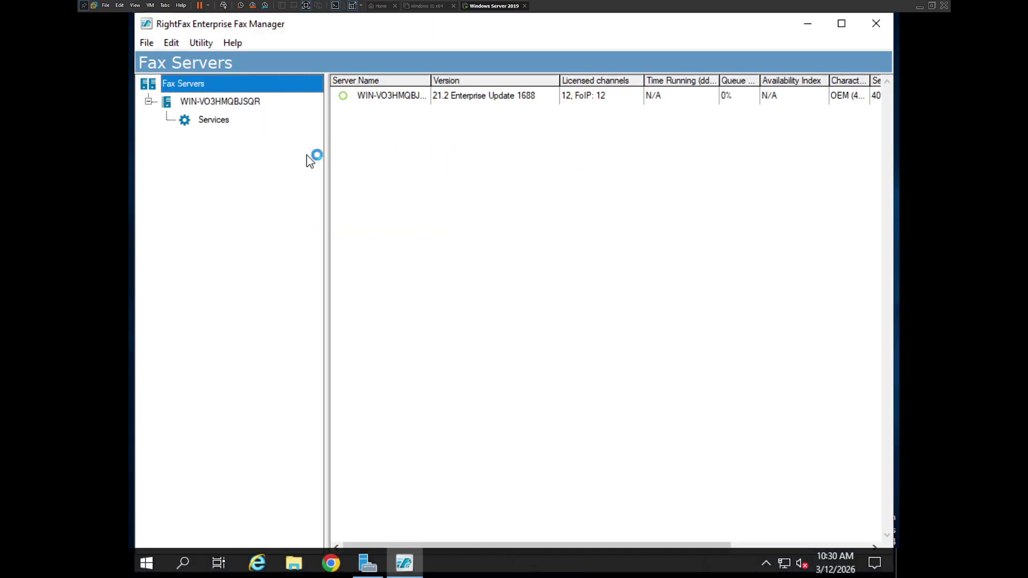
pyautogui.click(191, 168)
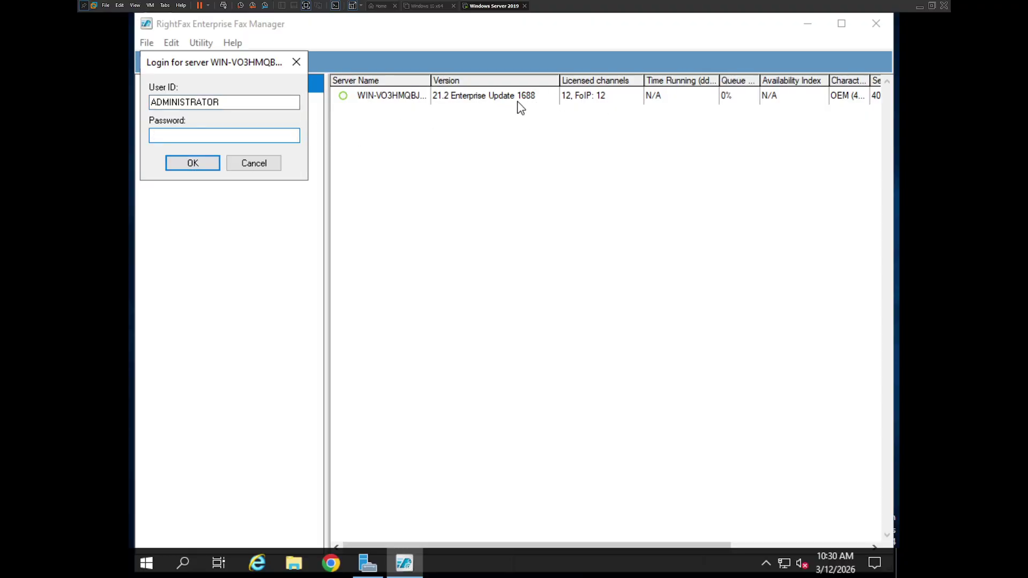
pyautogui.write('**********')
pyautogui.press('Return')
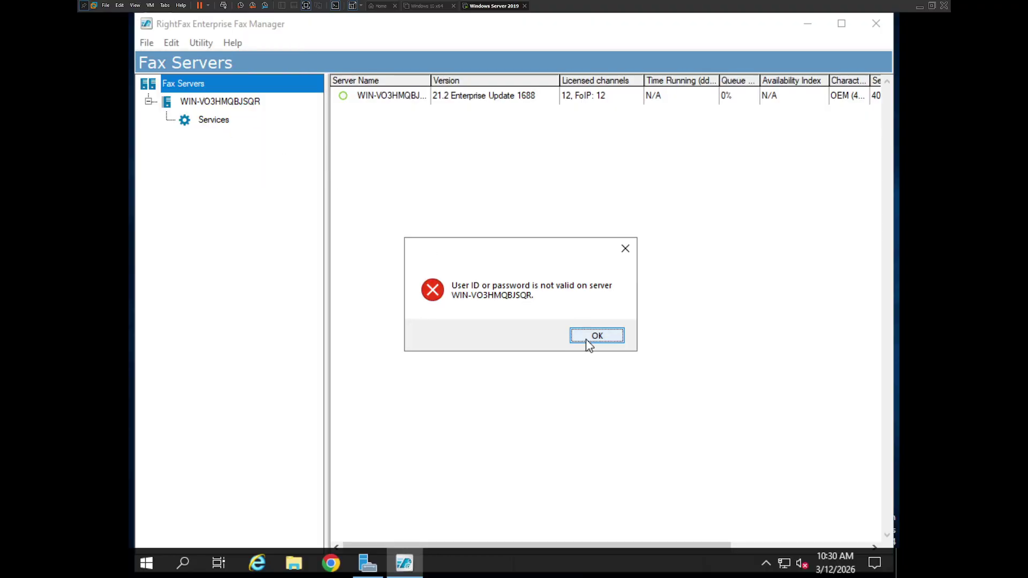
pyautogui.click(592, 337)
pyautogui.write('********')
pyautogui.press('Return')
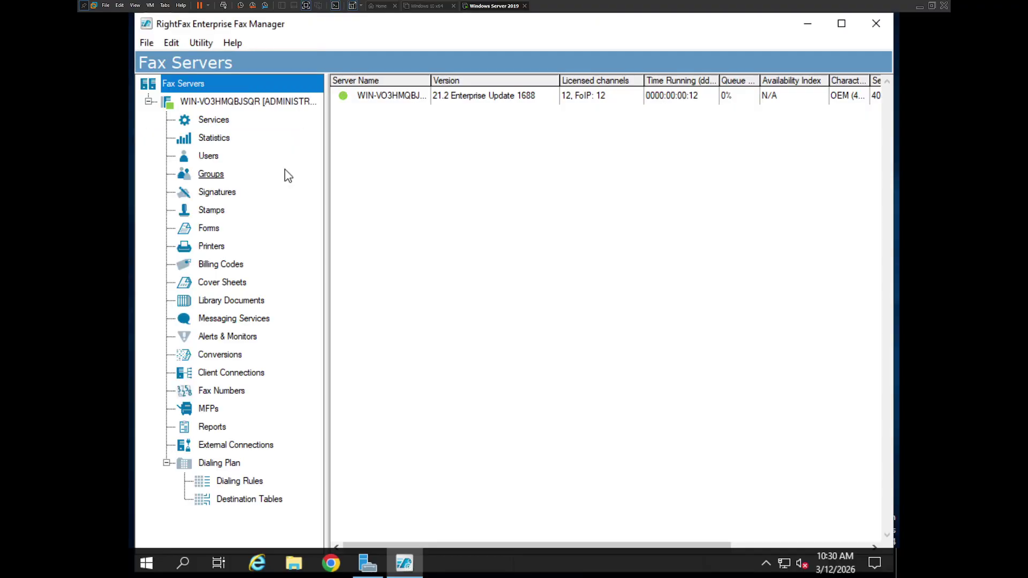
# Step: Check the Services list to confirm the RightFax services are running again
pyautogui.click(246, 123)
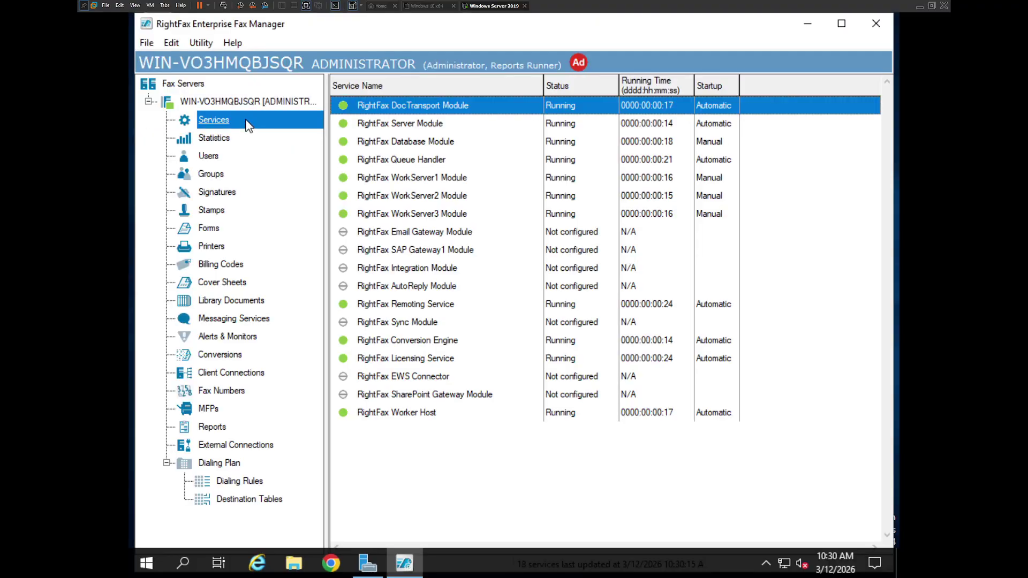
pyautogui.click(426, 124)
pyautogui.keyDown('shift'); pyautogui.click(527, 377); pyautogui.keyUp('shift')
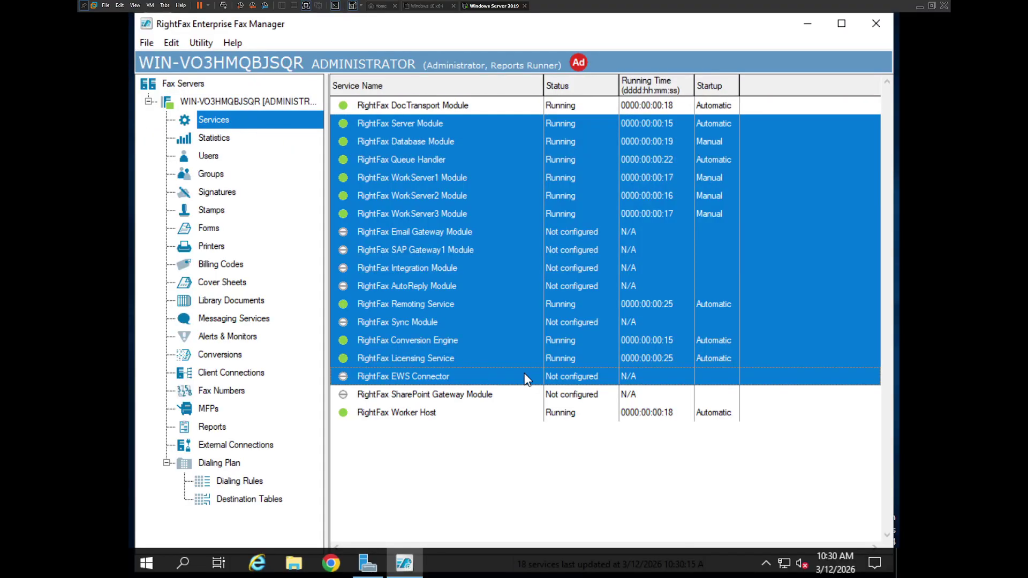
pyautogui.click(452, 412)
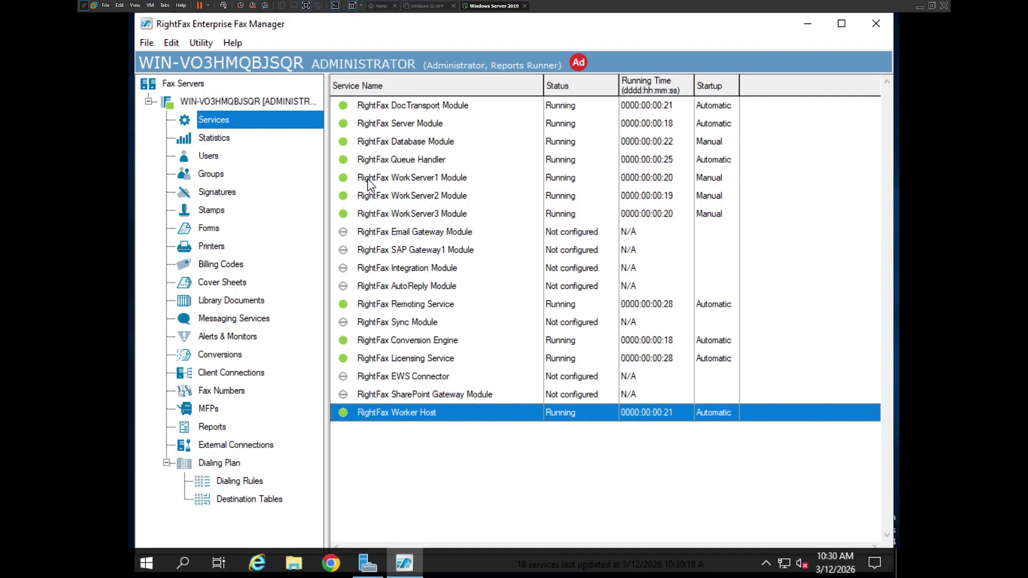
# Step: Minimize Fax Manager and close Server Manager, leaving the desktop showing
pyautogui.click(806, 25)
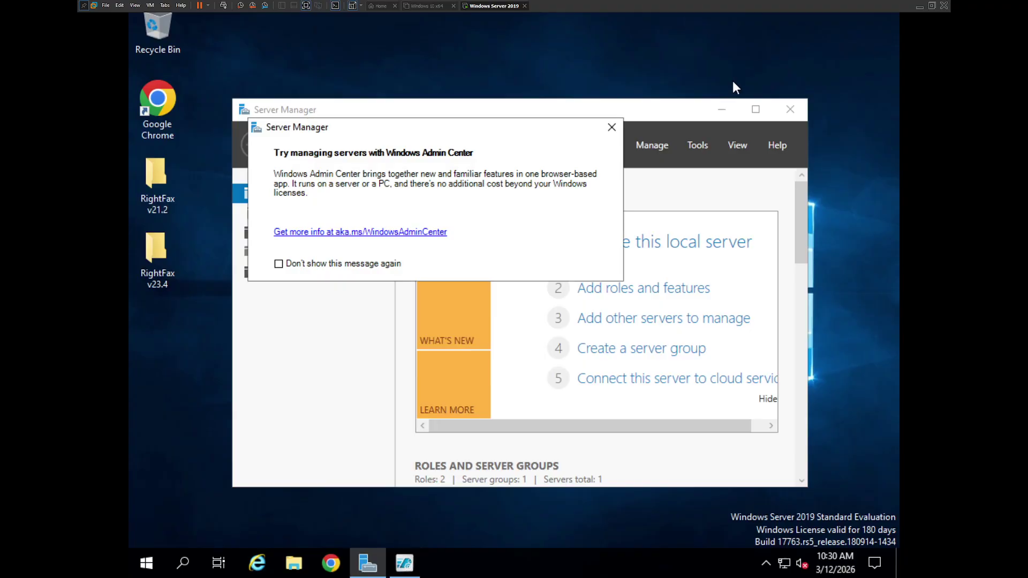
pyautogui.click(618, 129)
pyautogui.click(784, 113)
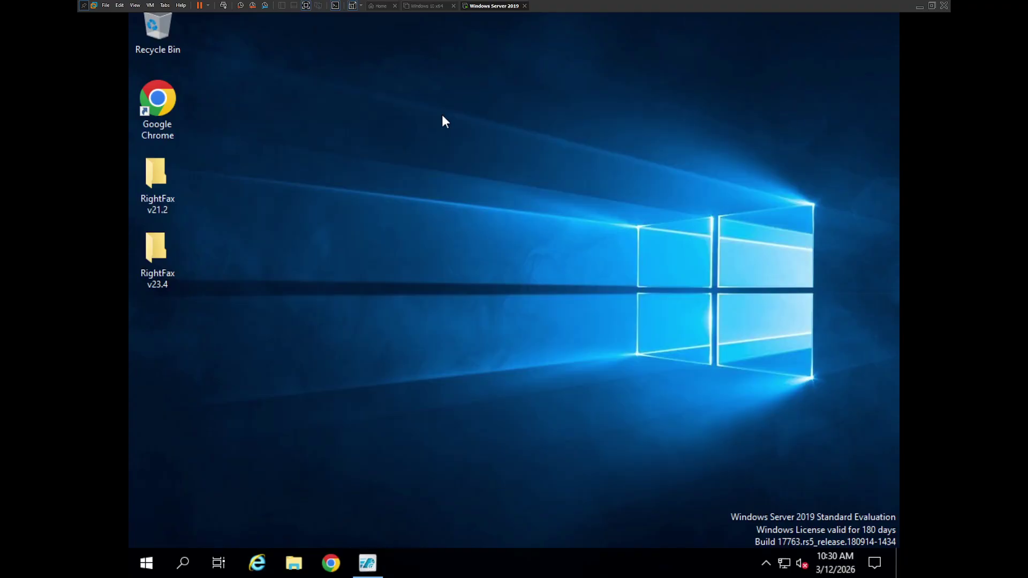
pyautogui.moveTo(129, 181)
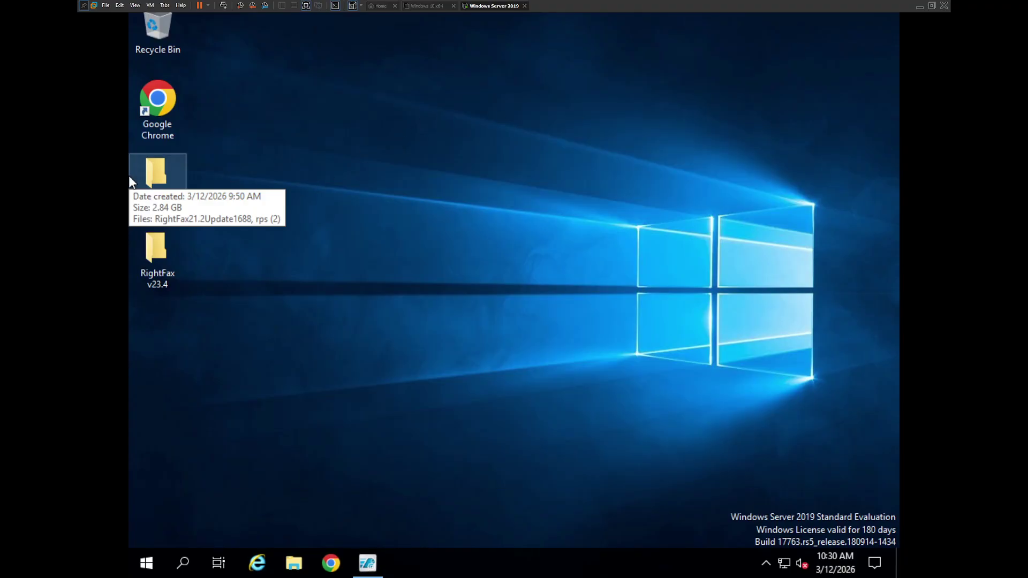